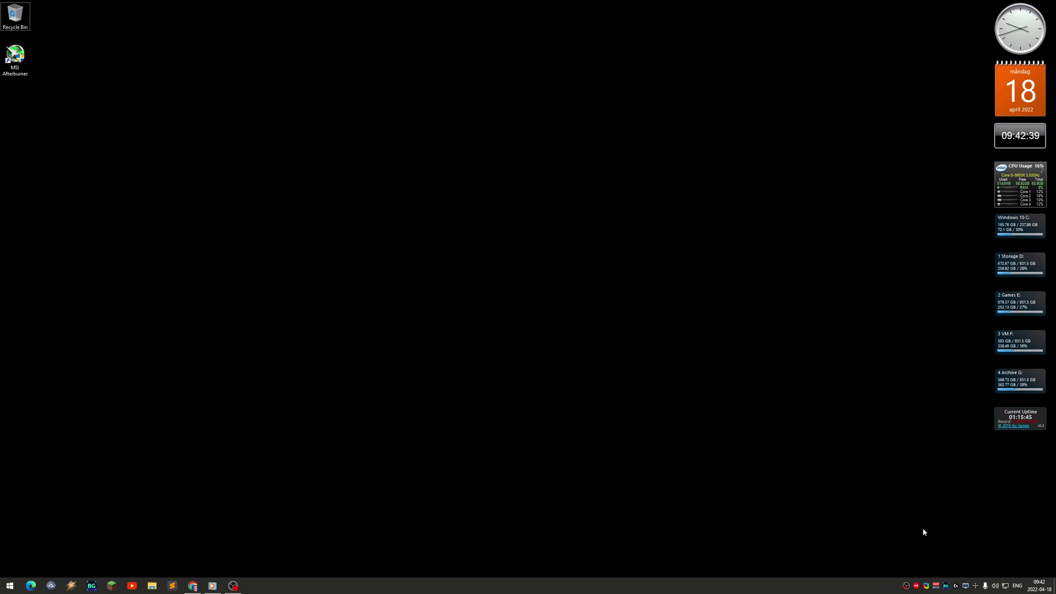
Open the Voicemeeter Potato mixer and examine its input strips and hardware outputs.
{"action": "left_click", "coordinate": [936, 586]}
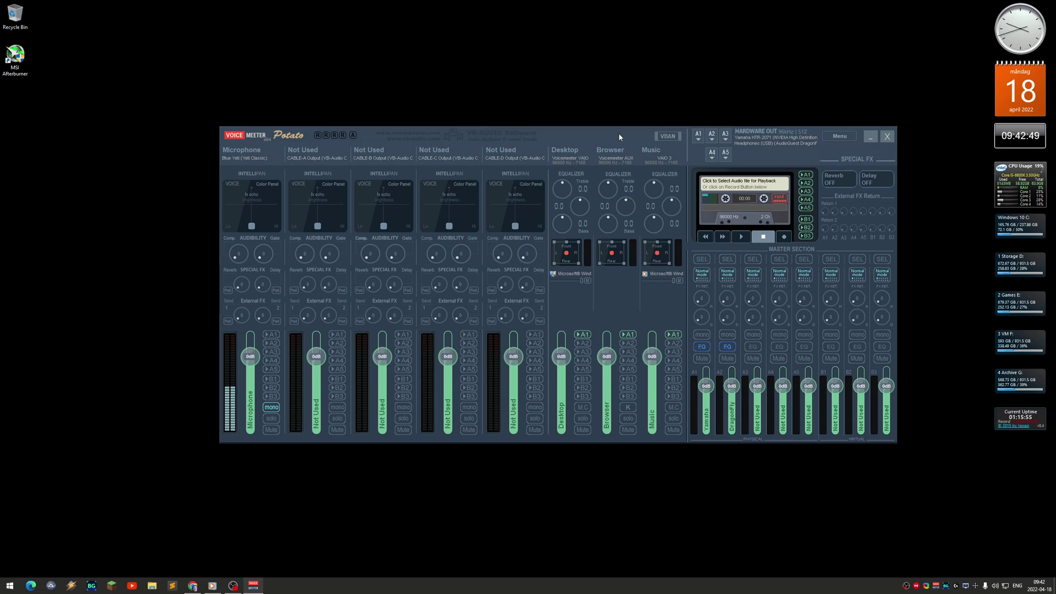
{"action": "left_click_drag", "start_coordinate": [616, 135], "coordinate": [606, 134]}
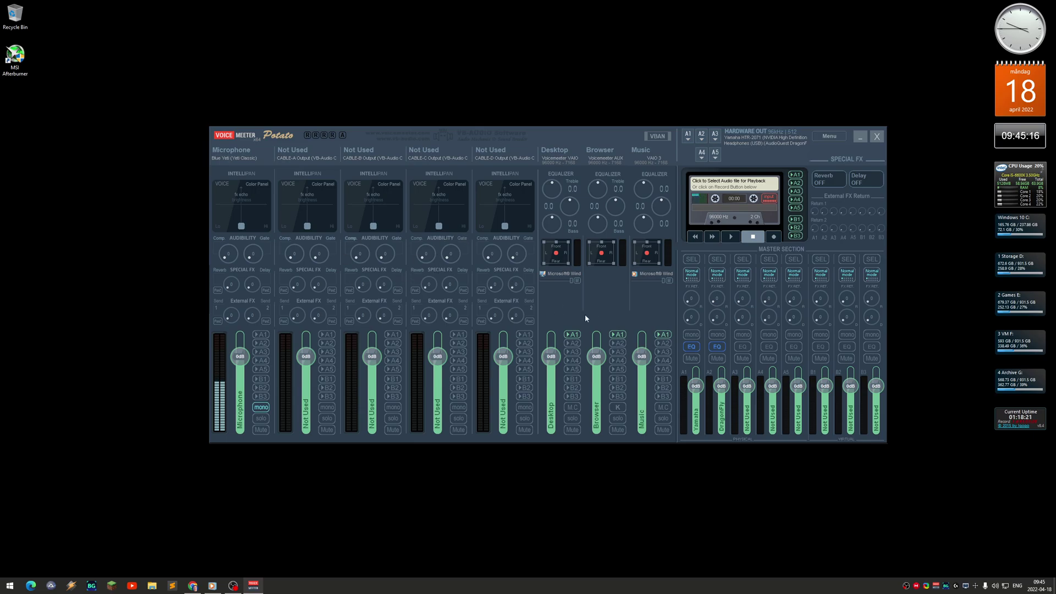
{"action": "left_click", "coordinate": [876, 136]}
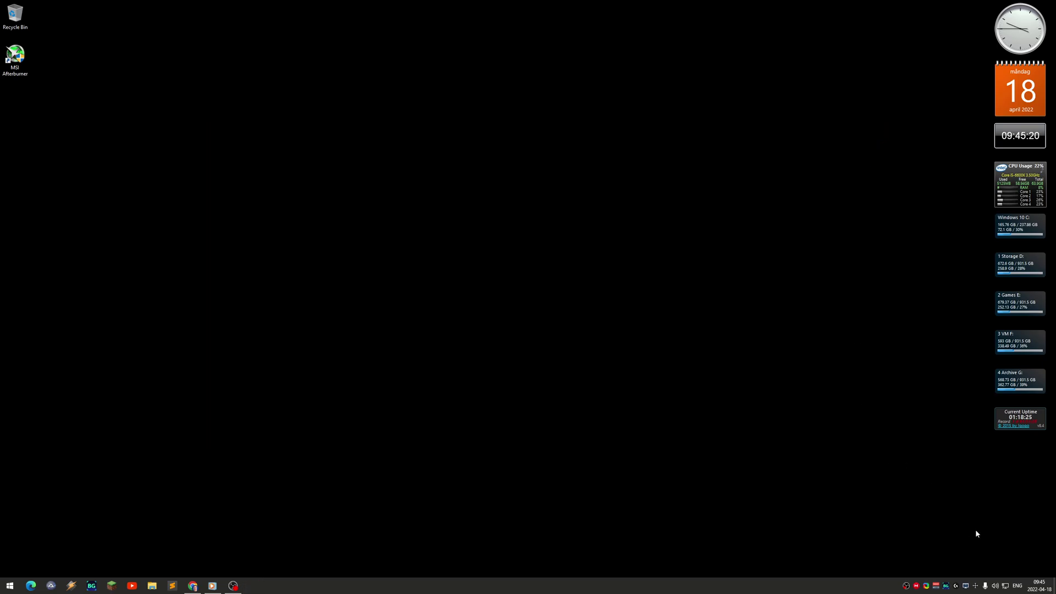
Open the Windows Sound dialog and browse its playback devices as far as the Yamaha HTR-2071 and the virtual cables.
{"action": "right_click", "coordinate": [995, 585]}
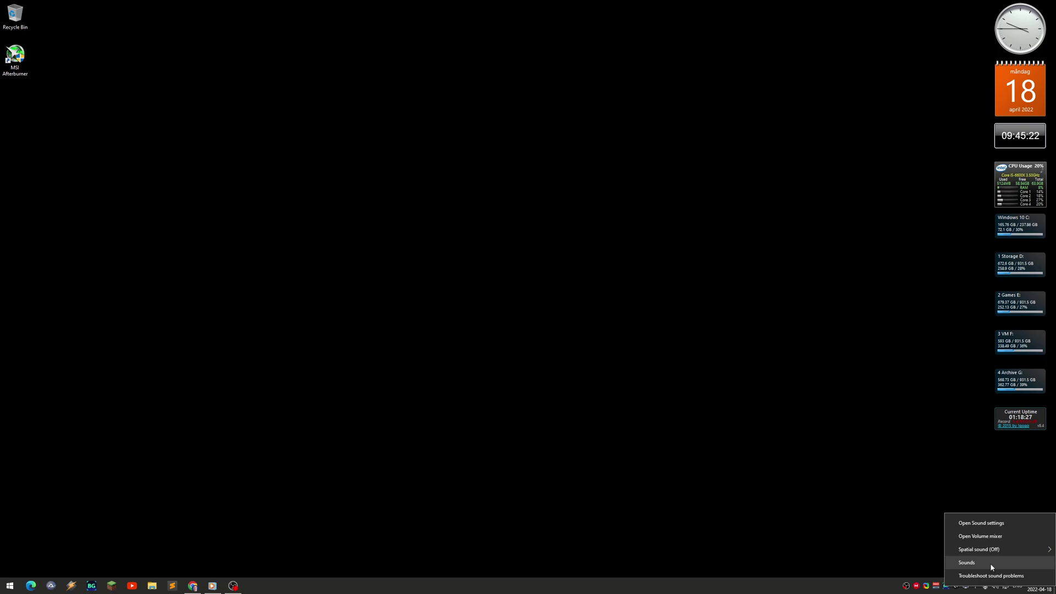
{"action": "left_click", "coordinate": [991, 563]}
{"action": "left_click_drag", "start_coordinate": [160, 107], "coordinate": [436, 142]}
{"action": "left_click", "coordinate": [395, 156]}
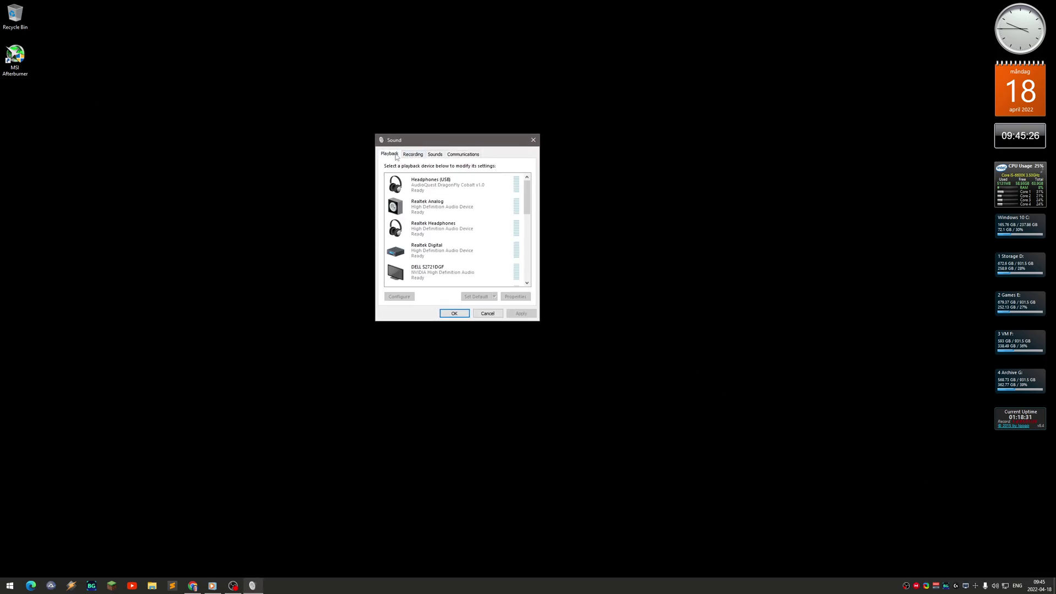
{"action": "left_click_drag", "start_coordinate": [527, 207], "coordinate": [529, 240]}
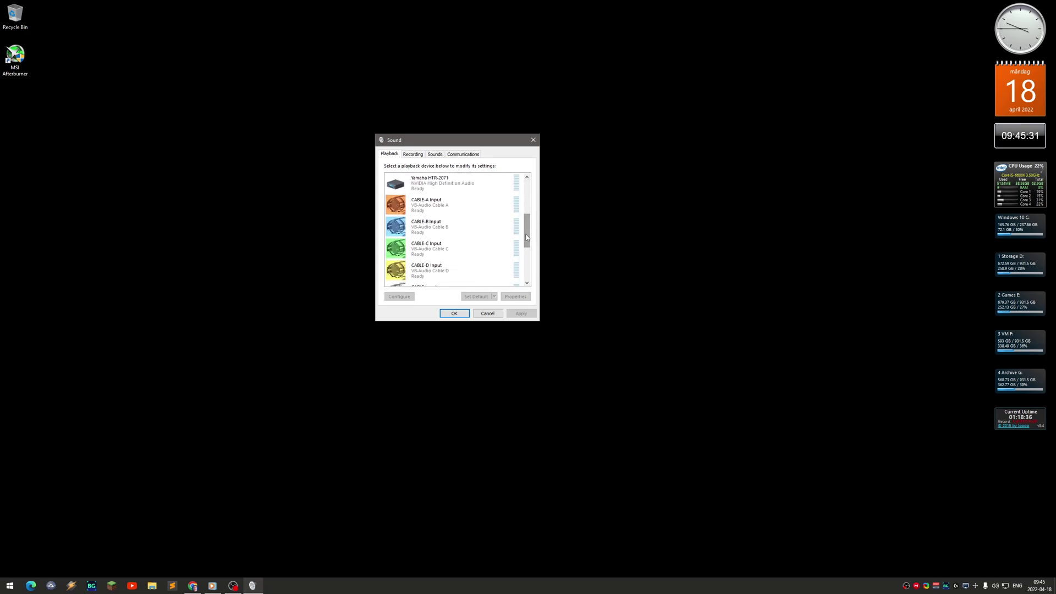
Examine the device options, including speaker configuration, for the Yamaha HTR-2071 and CABLE-A Input playback devices.
{"action": "left_click", "coordinate": [439, 185]}
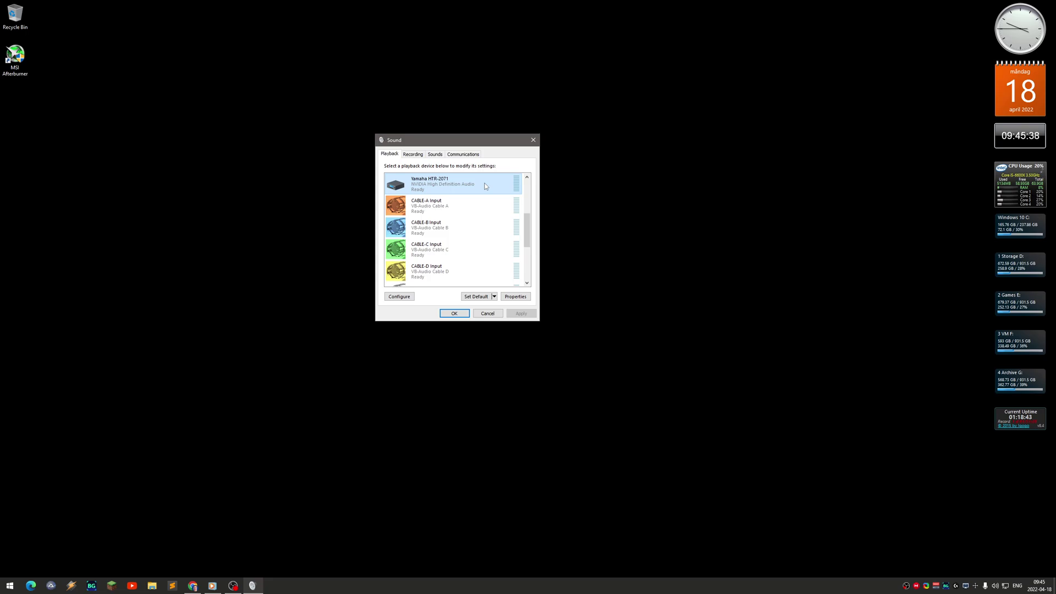
{"action": "right_click", "coordinate": [485, 186]}
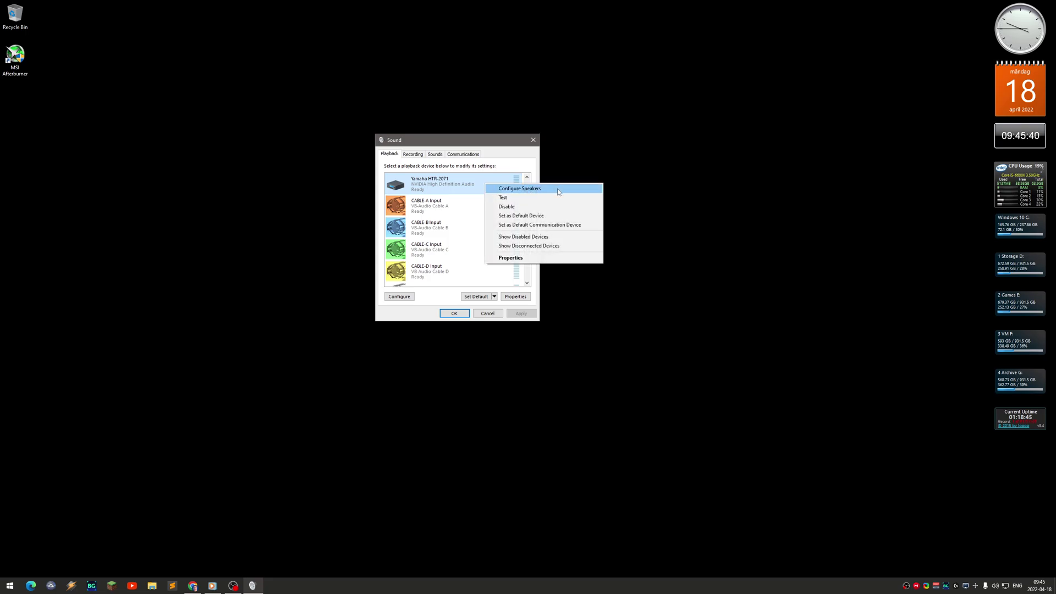
{"action": "left_click", "coordinate": [469, 142]}
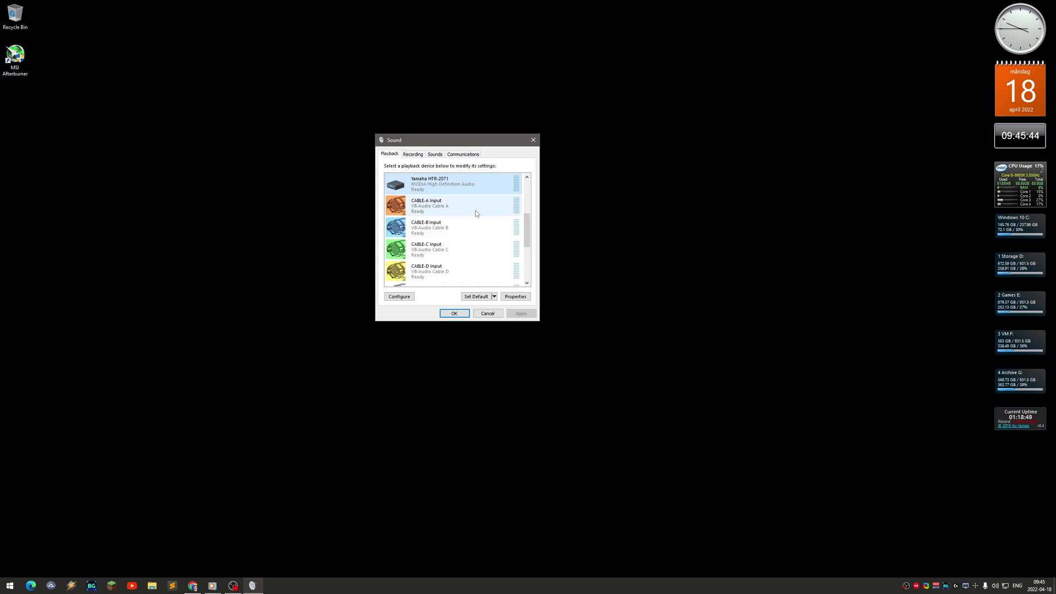
{"action": "right_click", "coordinate": [452, 208]}
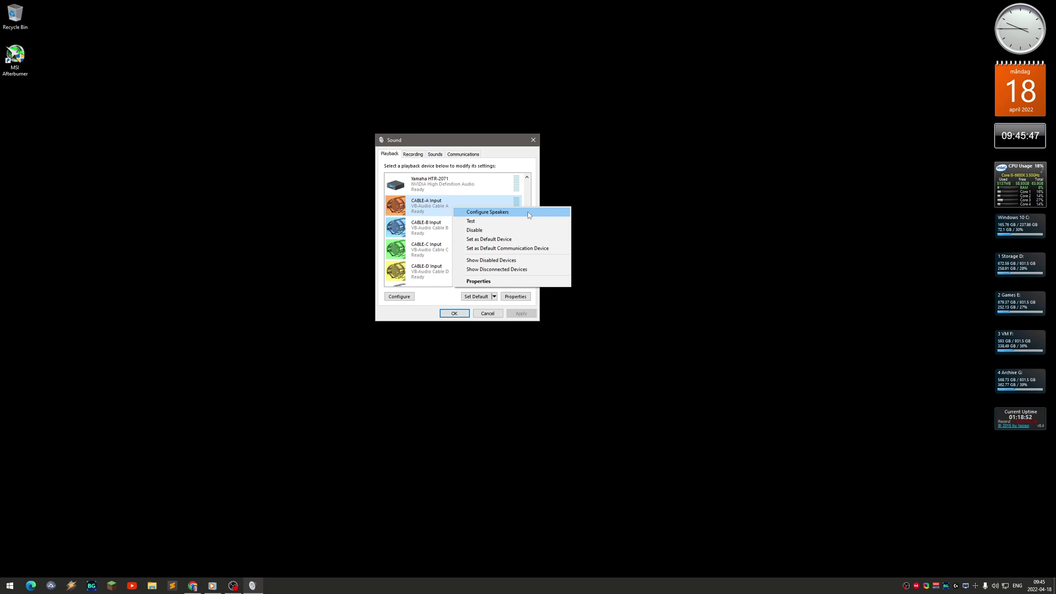
{"action": "left_click", "coordinate": [464, 232]}
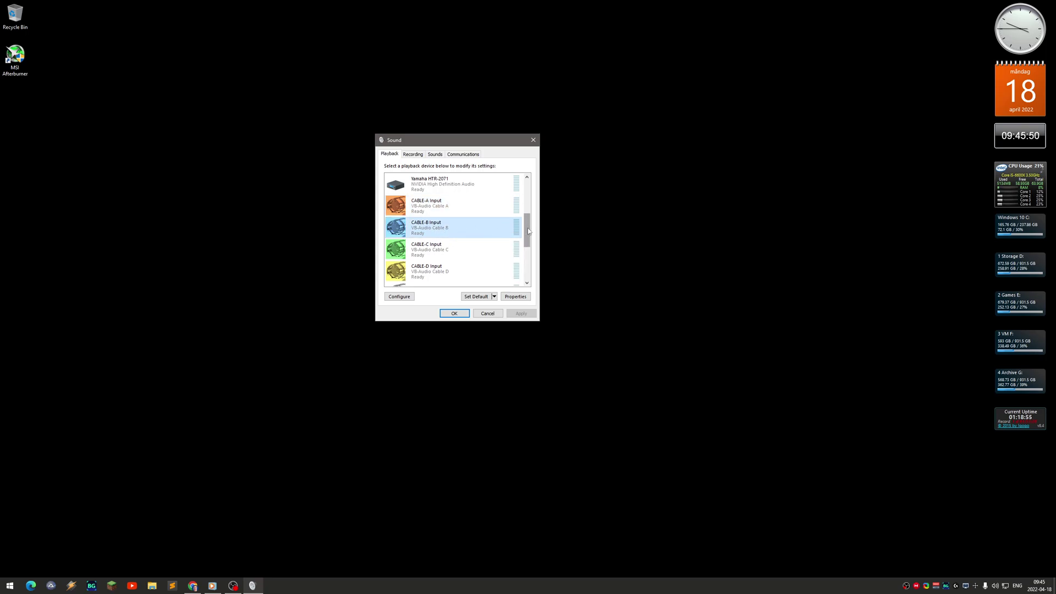
Examine the virtual VoiceMeeter inputs among the playback devices, starting from VoiceMeeter Aux Input.
{"action": "left_click_drag", "start_coordinate": [528, 232], "coordinate": [528, 236]}
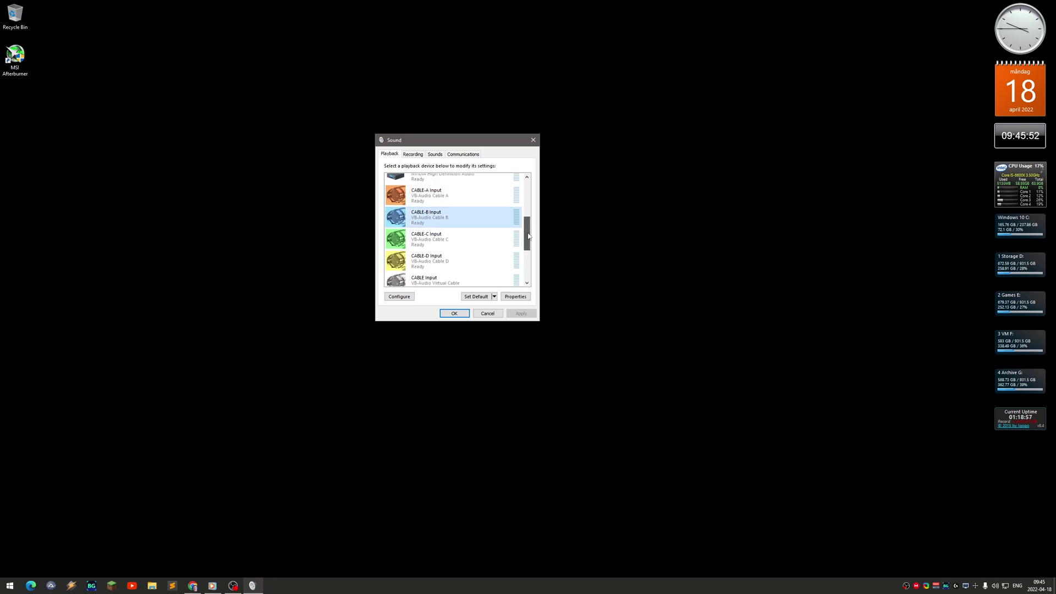
{"action": "left_click_drag", "start_coordinate": [527, 236], "coordinate": [528, 273]}
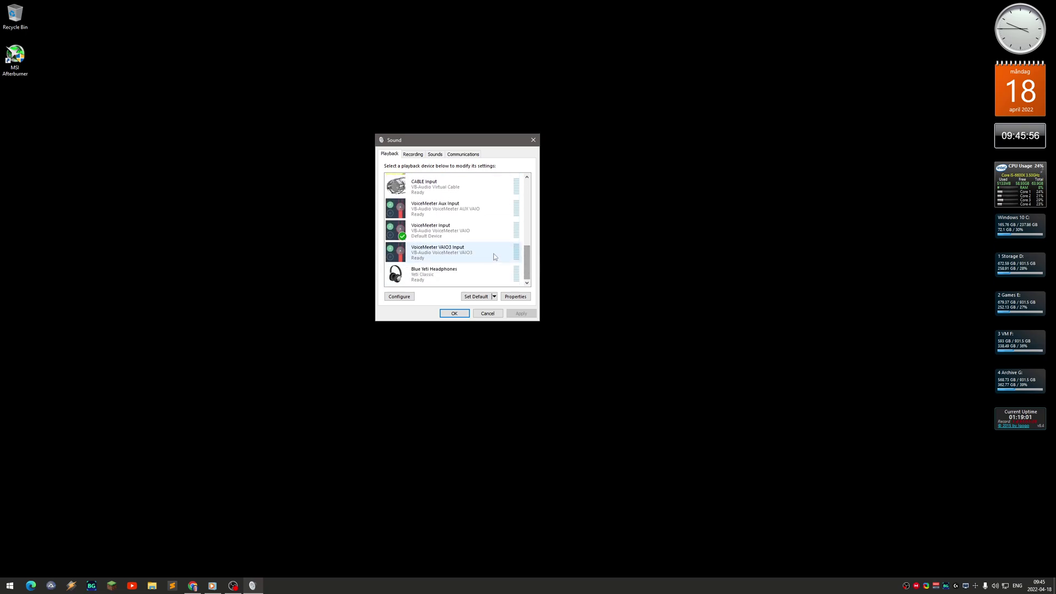
{"action": "left_click", "coordinate": [476, 210]}
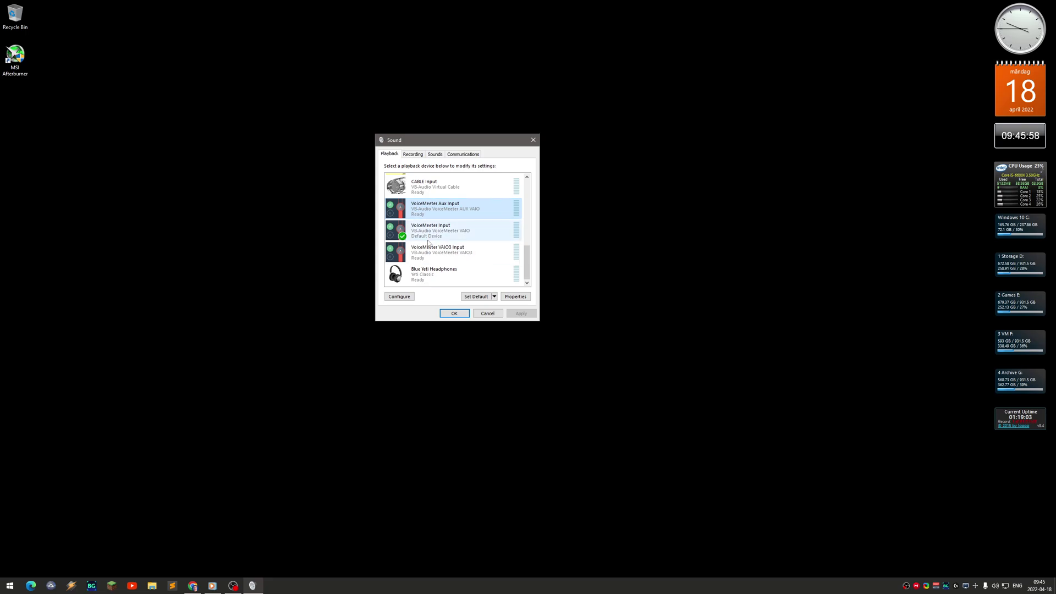
{"action": "left_click_drag", "start_coordinate": [531, 263], "coordinate": [529, 234]}
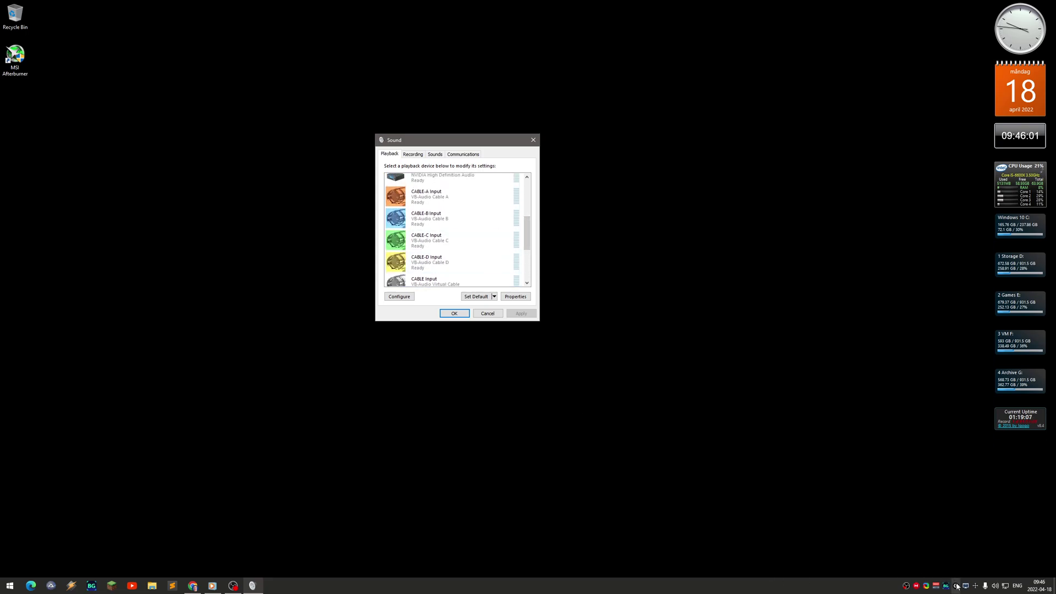
Place the Sound dialog over the Voicemeeter mixer and compare the VoiceMeeter Input device with the mixer's Desktop strip.
{"action": "left_click", "coordinate": [935, 586]}
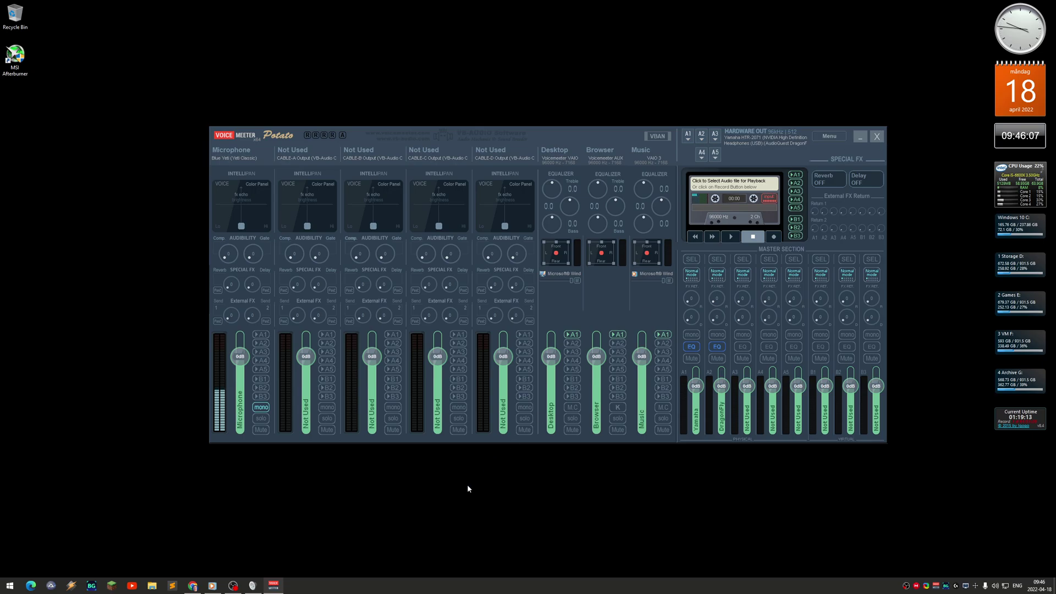
{"action": "left_click", "coordinate": [263, 589]}
{"action": "scroll", "coordinate": [527, 236], "scroll_direction": "down", "scroll_amount": 3}
{"action": "scroll", "coordinate": [528, 236], "scroll_direction": "down", "scroll_amount": 2}
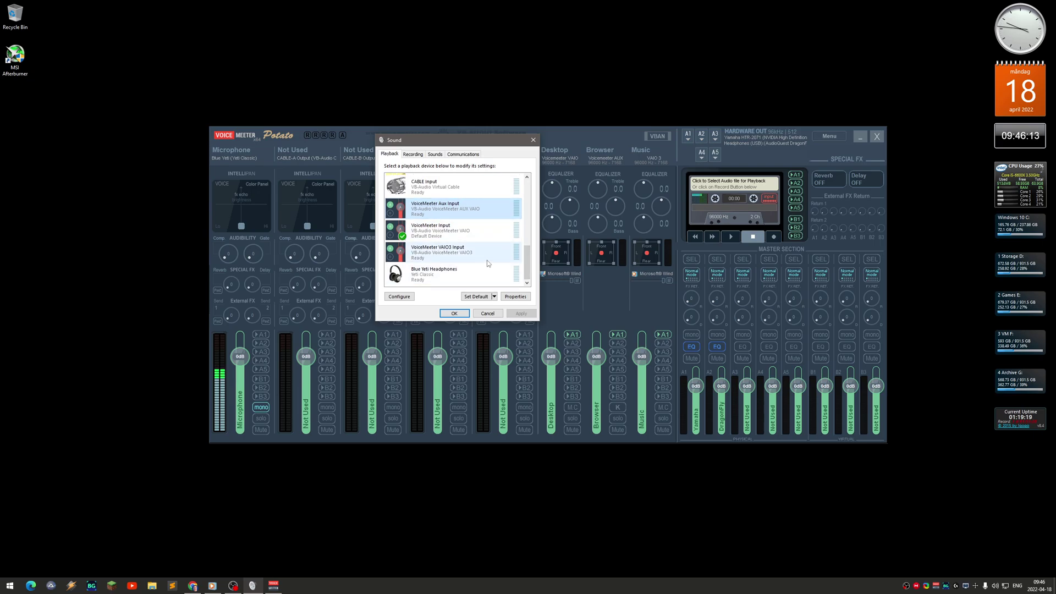
{"action": "left_click", "coordinate": [487, 230]}
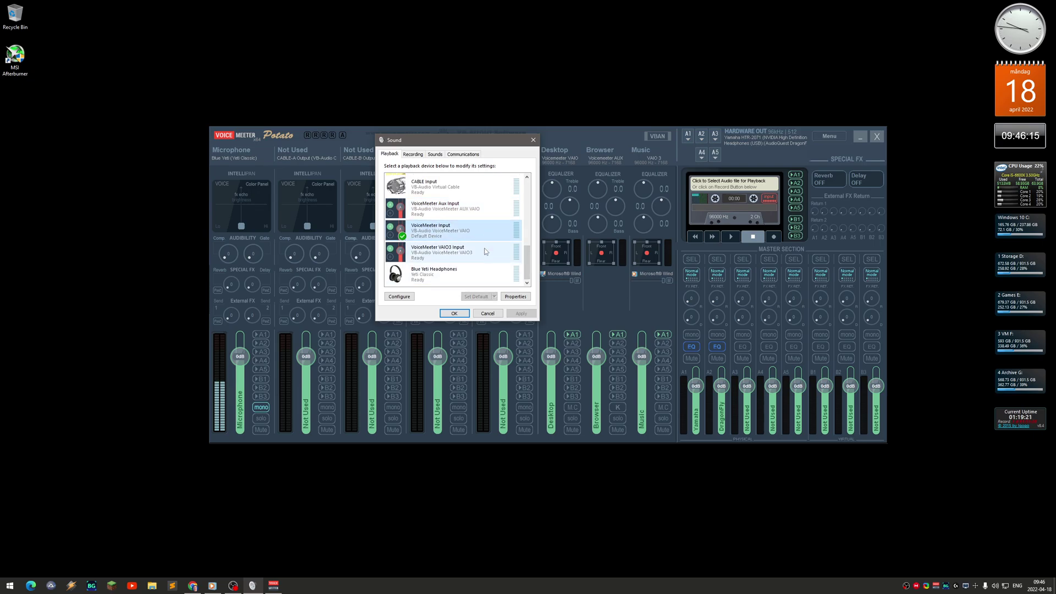
{"action": "left_click_drag", "start_coordinate": [487, 142], "coordinate": [448, 145]}
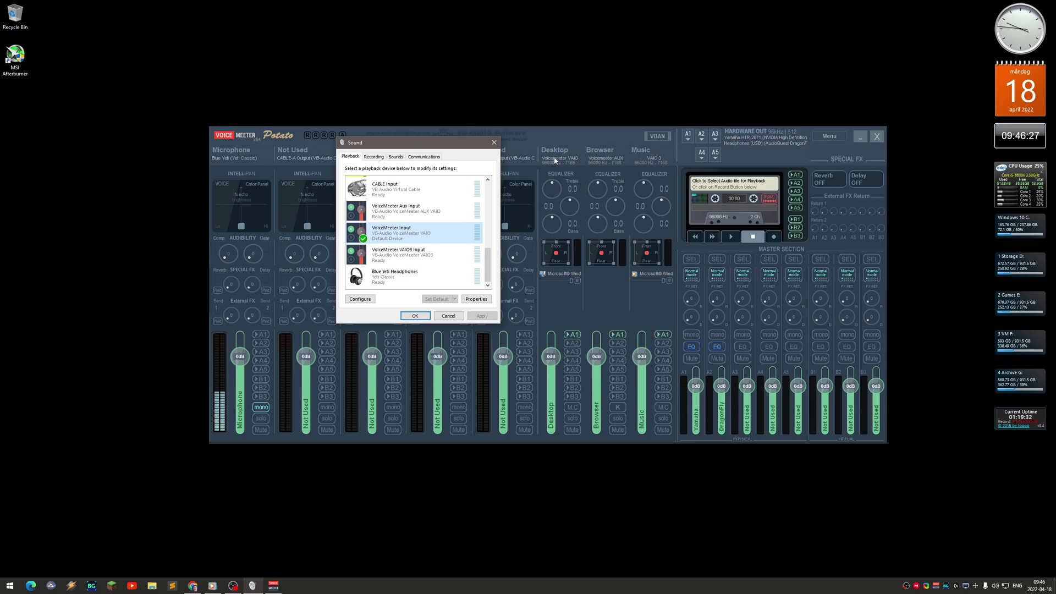
Compare the VoiceMeeter Aux and VAIO3 Input devices with the Browser and Music strips, and close both windows.
{"action": "left_click", "coordinate": [420, 217]}
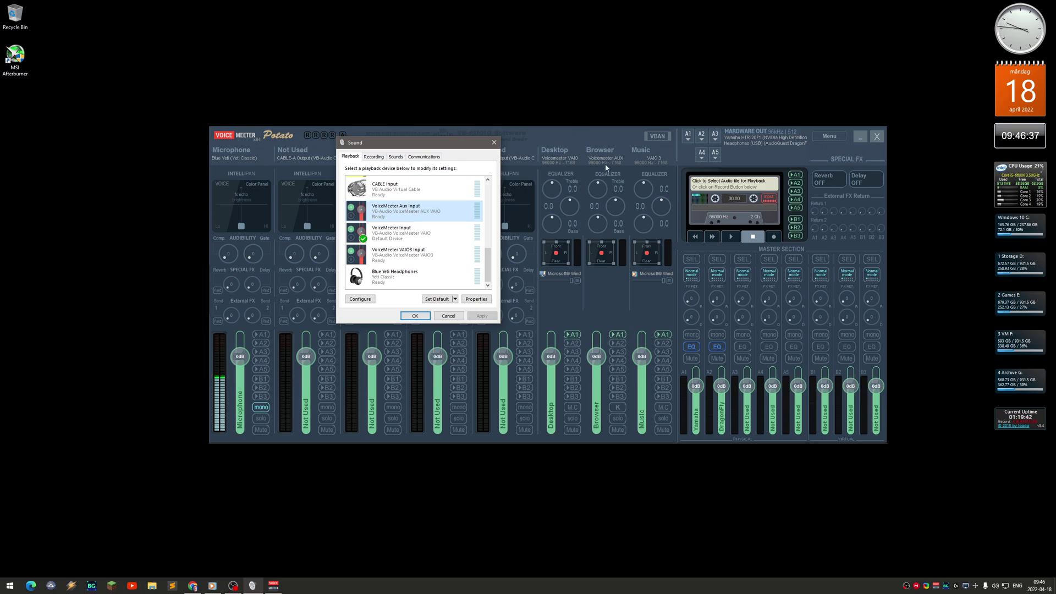
{"action": "left_click", "coordinate": [417, 257]}
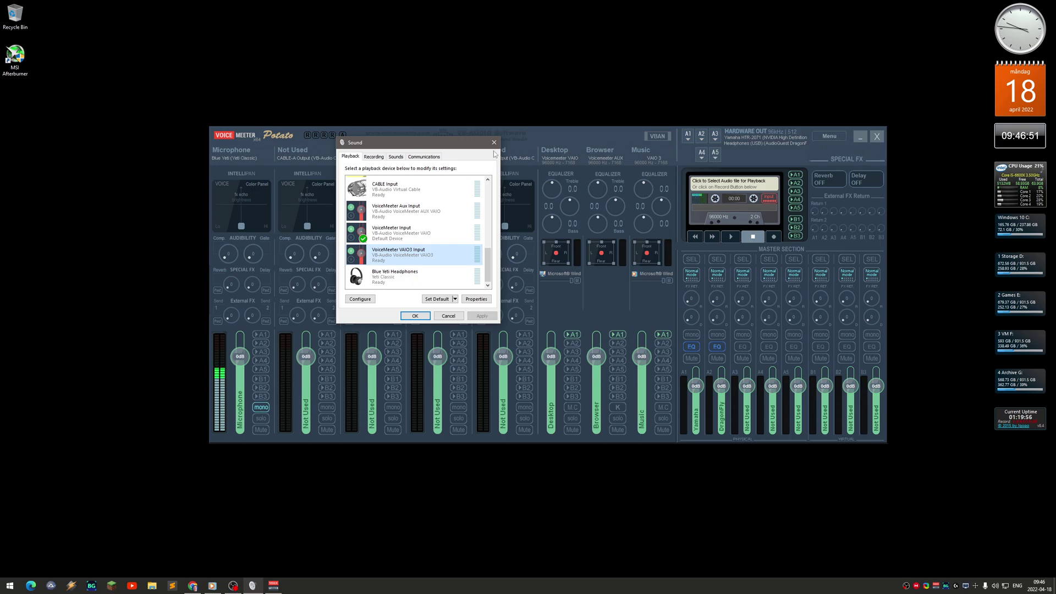
{"action": "left_click", "coordinate": [448, 316]}
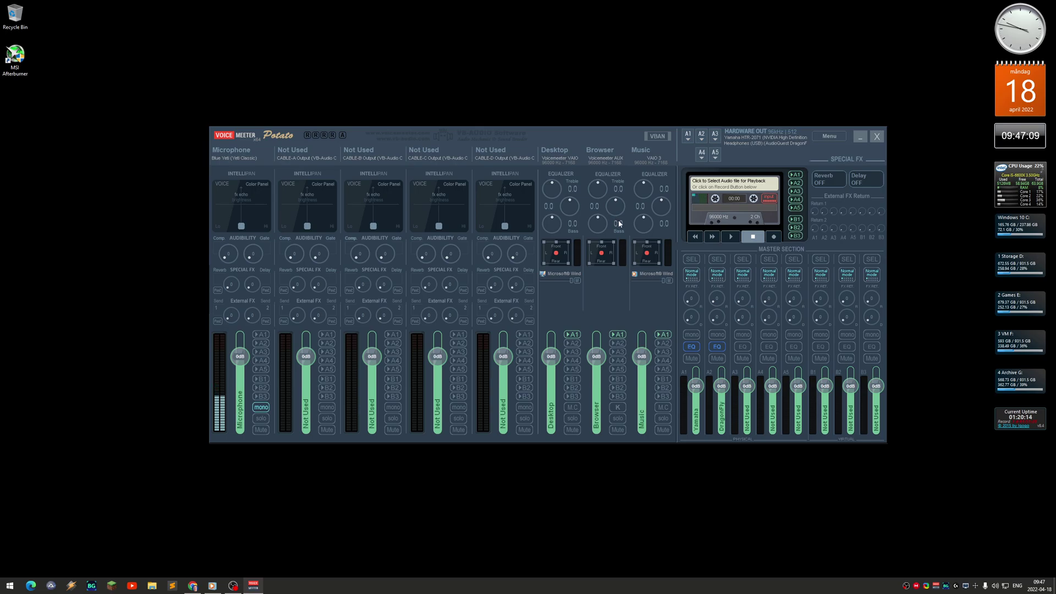
{"action": "left_click", "coordinate": [875, 137]}
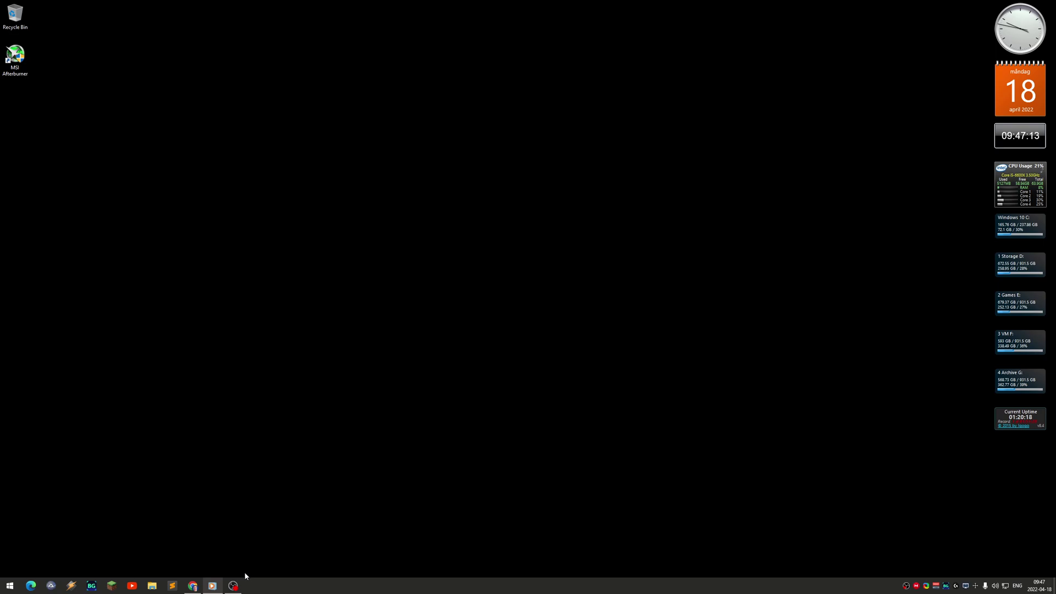
Switch to OBS and examine the audio settings, checking the sample rate and channels against the Voicemeeter mixer.
{"action": "left_click", "coordinate": [233, 587]}
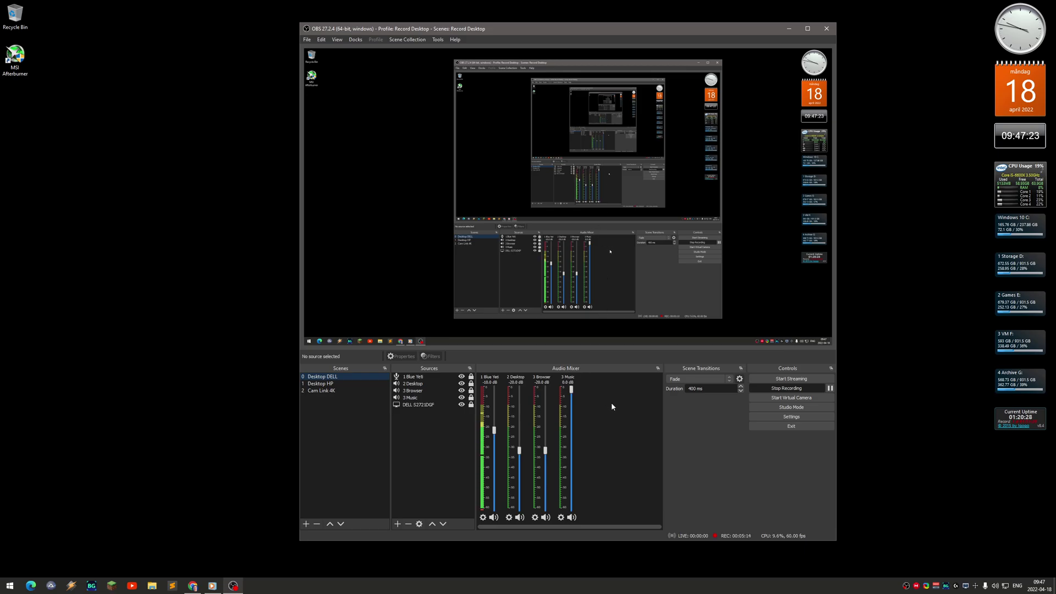
{"action": "left_click", "coordinate": [777, 422]}
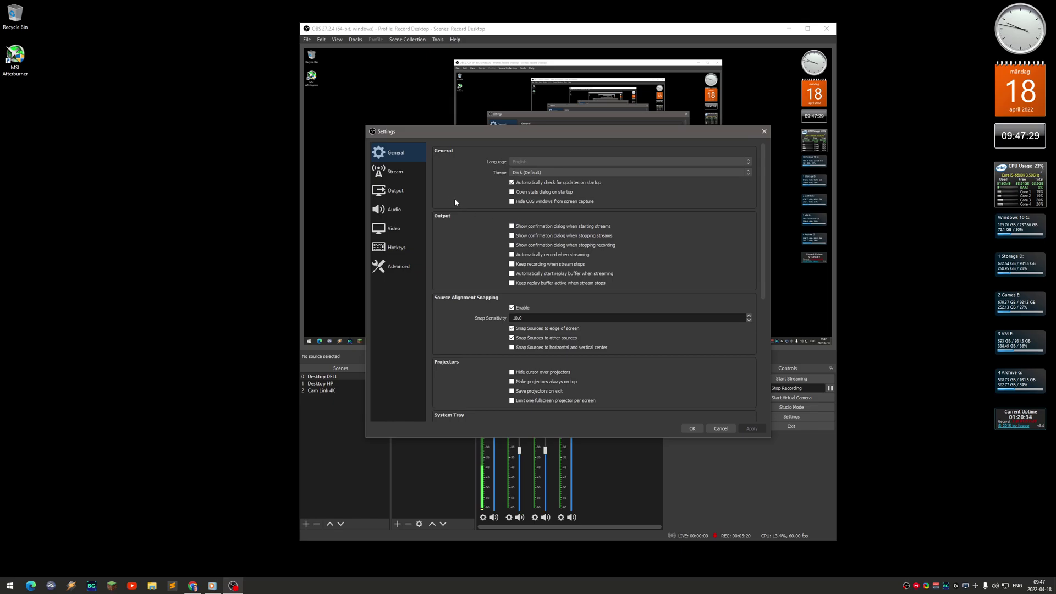
{"action": "left_click", "coordinate": [406, 216]}
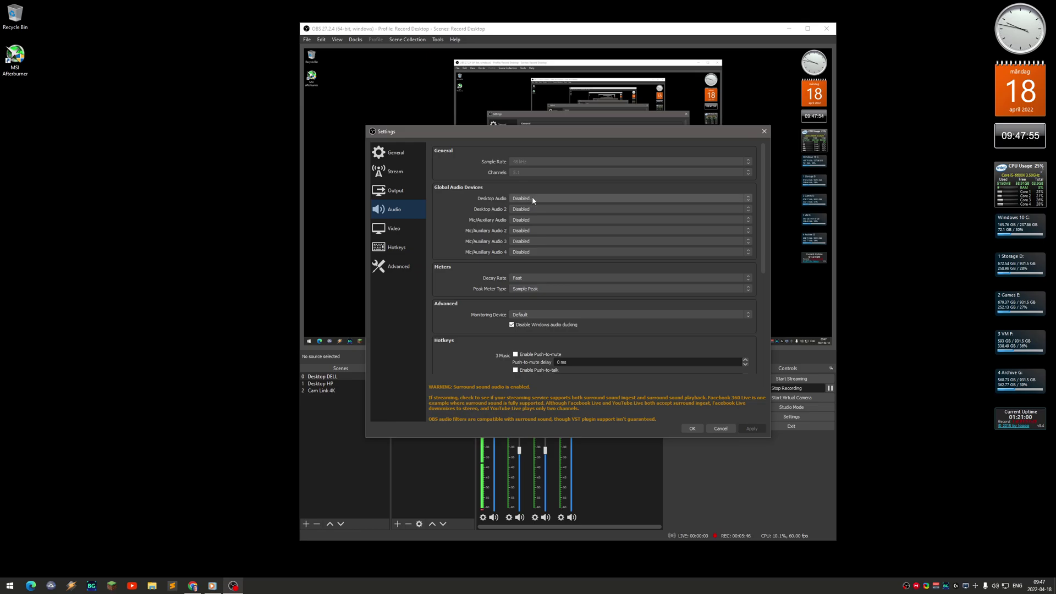
{"action": "left_click", "coordinate": [935, 586]}
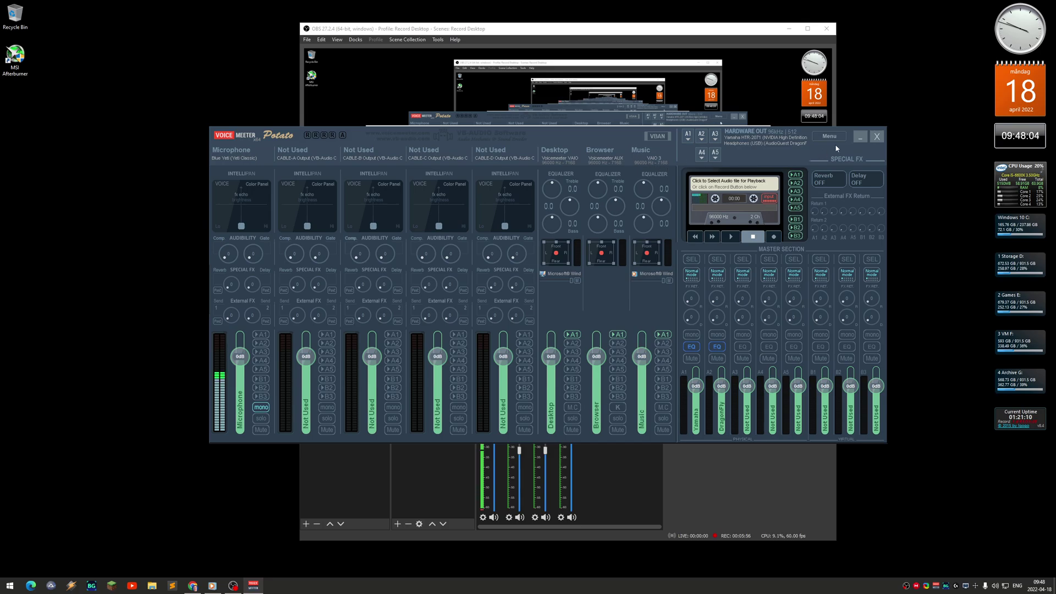
{"action": "left_click", "coordinate": [877, 135]}
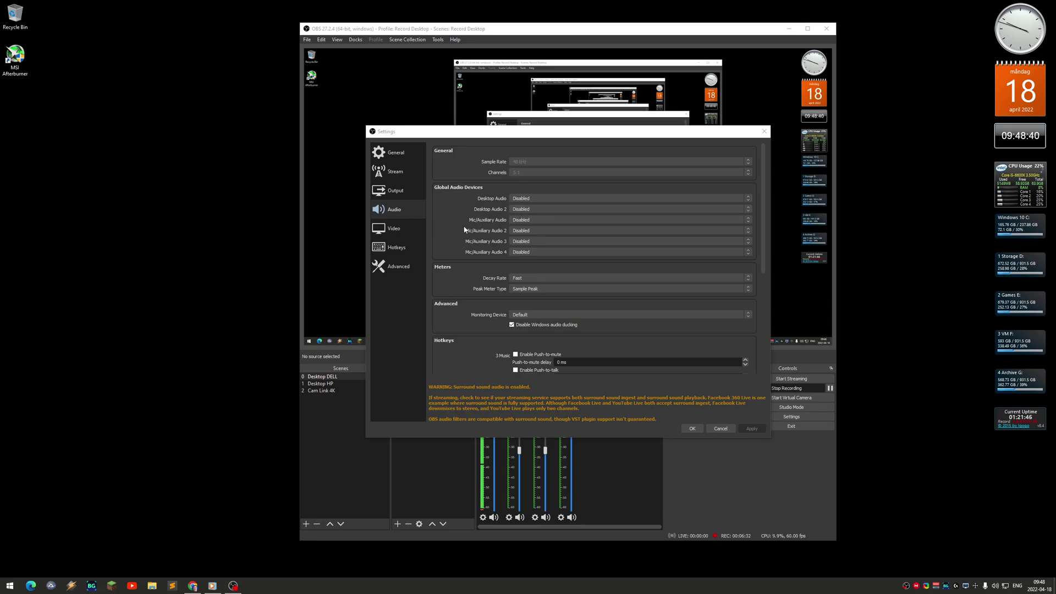
Examine the recording options in the OBS output settings and leave the settings without saving.
{"action": "left_click", "coordinate": [414, 189]}
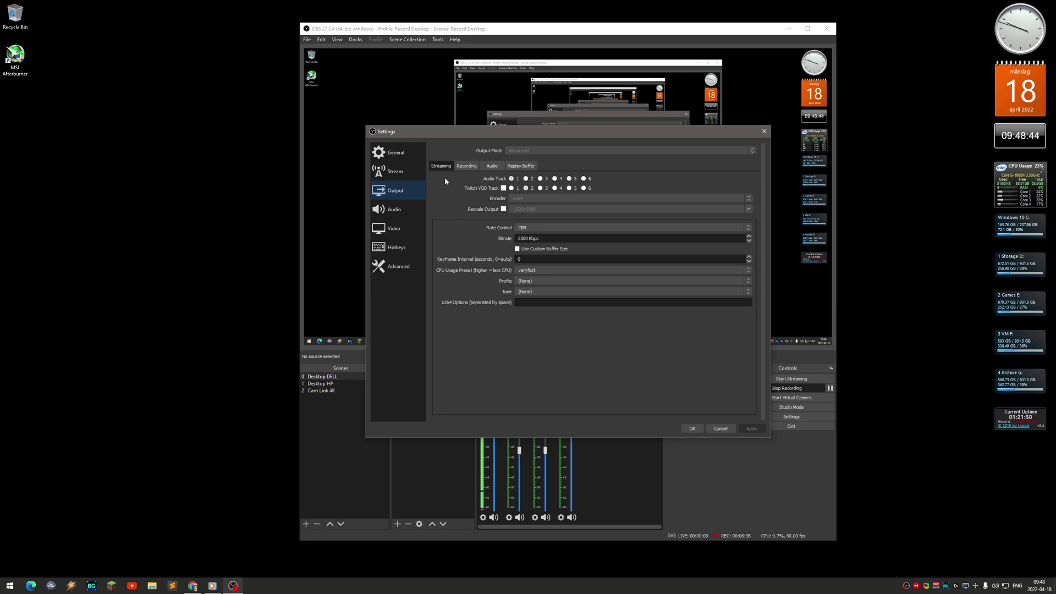
{"action": "left_click", "coordinate": [465, 166]}
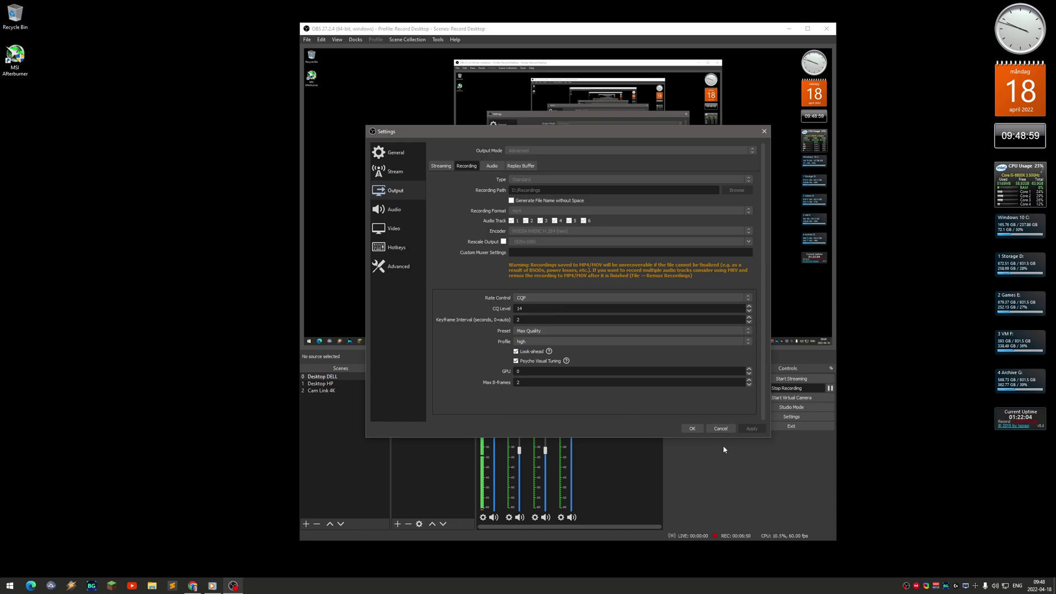
{"action": "left_click", "coordinate": [721, 428]}
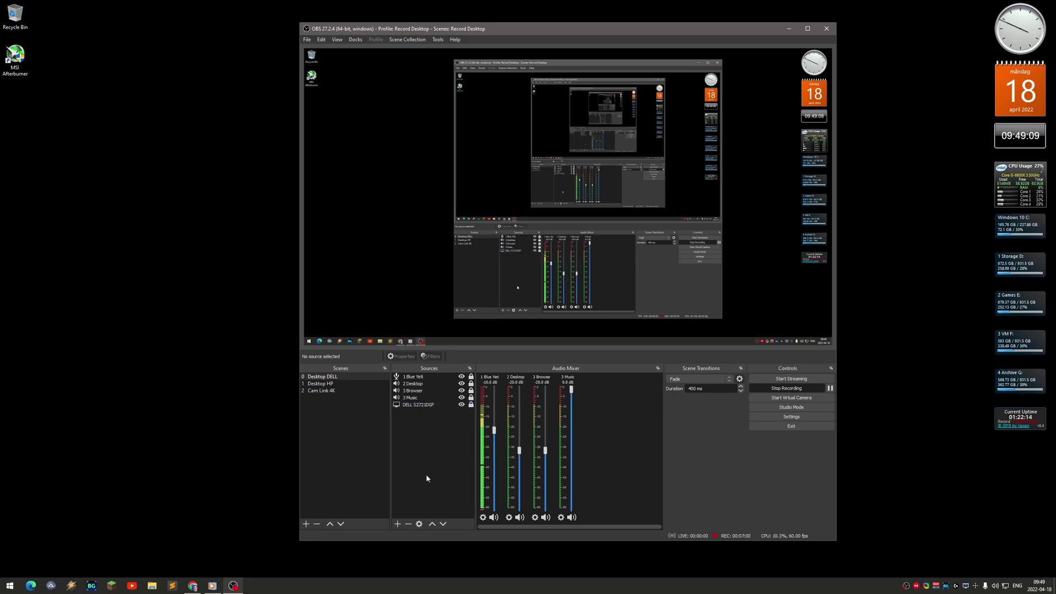
Add a new Audio Input Capture source, examine its available devices, and cancel its properties without choosing one.
{"action": "left_click", "coordinate": [397, 524]}
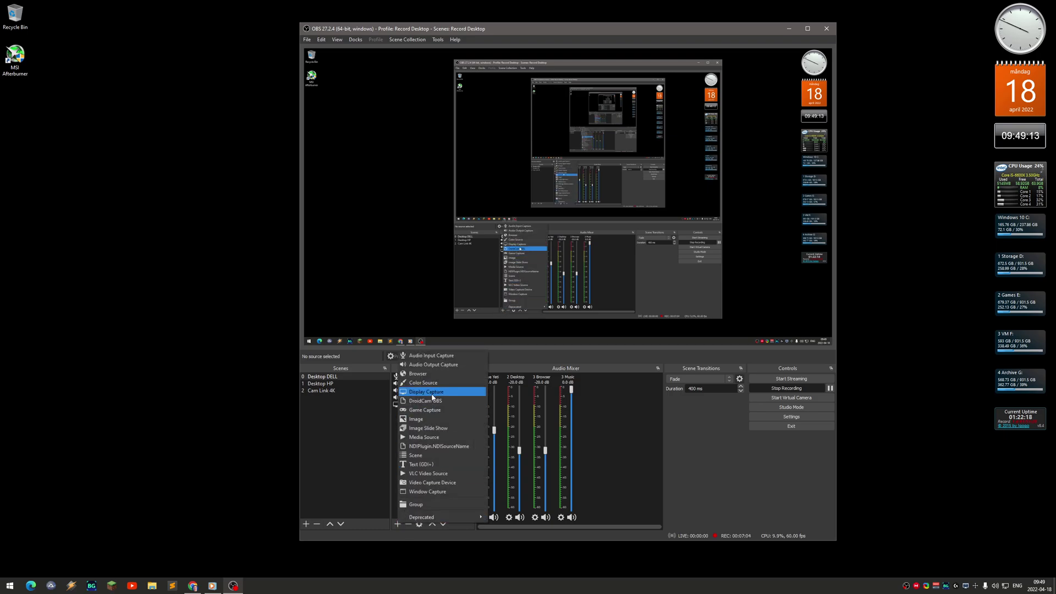
{"action": "left_click", "coordinate": [468, 357]}
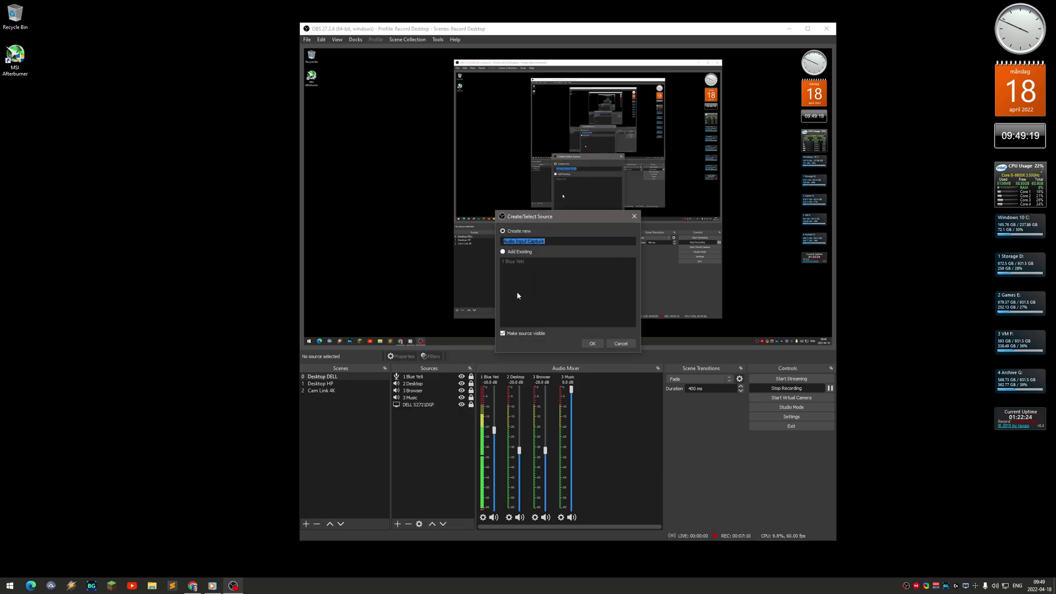
{"action": "left_click", "coordinate": [592, 344]}
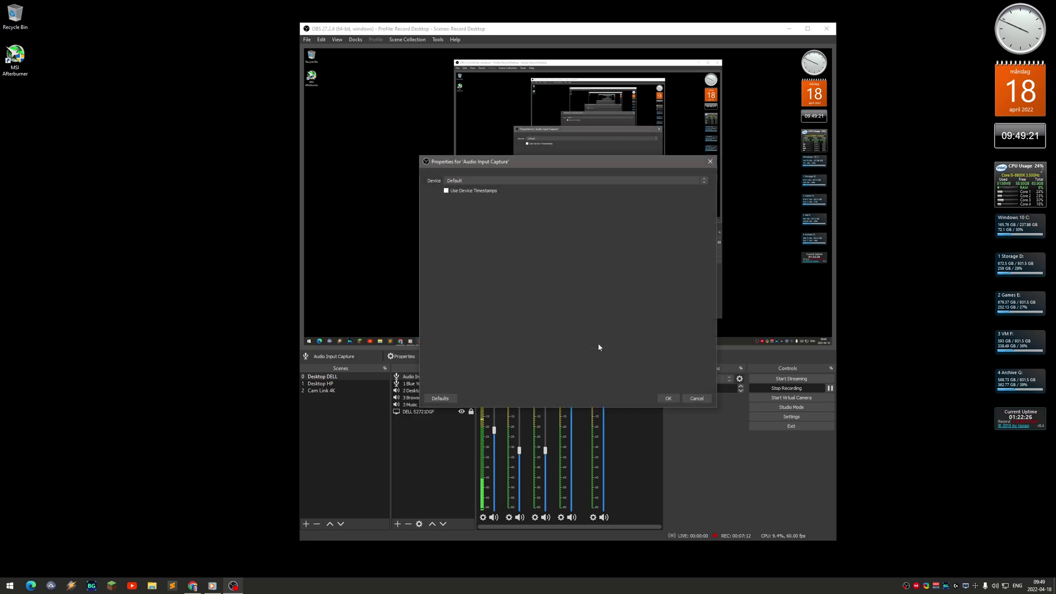
{"action": "left_click", "coordinate": [516, 182]}
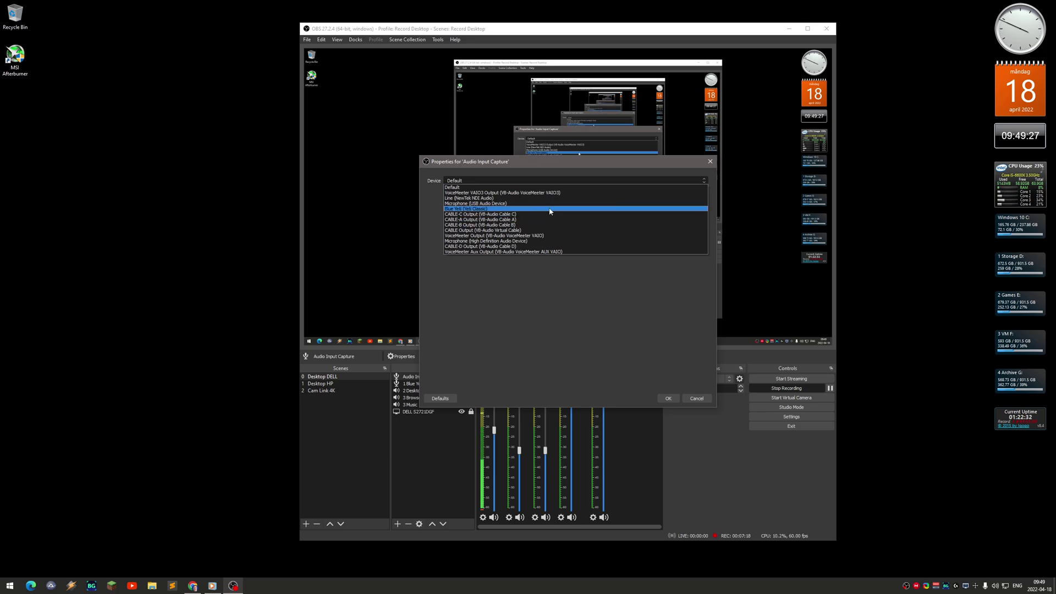
{"action": "left_click", "coordinate": [616, 356]}
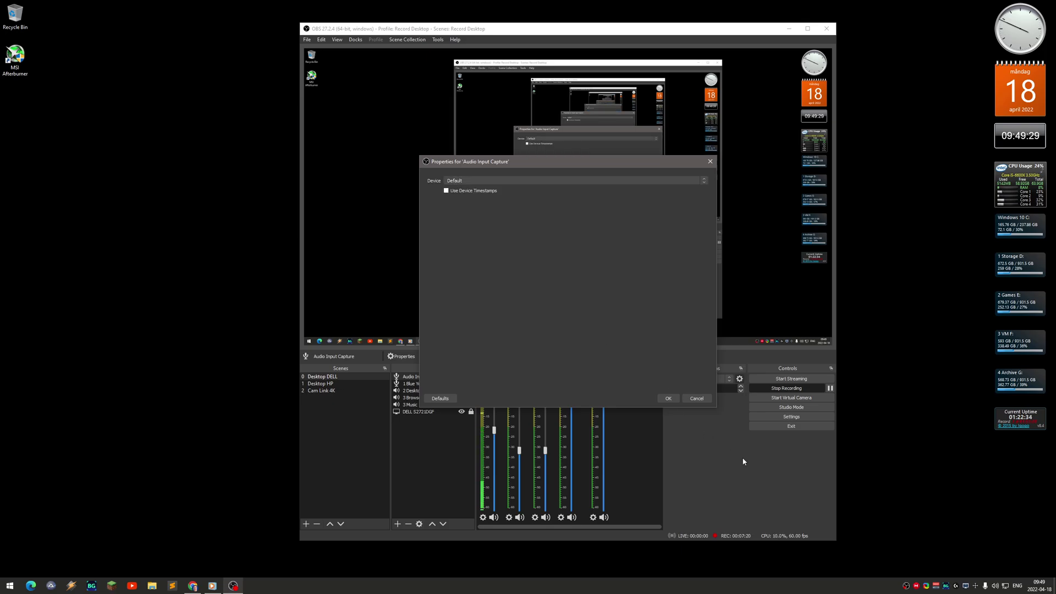
{"action": "left_click", "coordinate": [696, 398]}
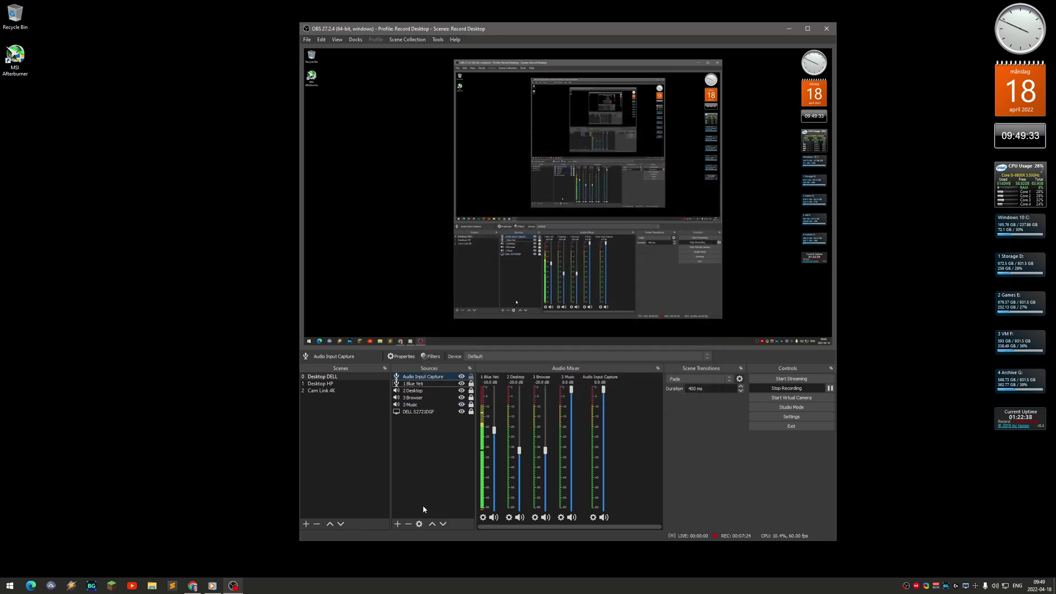
Add a new Audio Output Capture source, try VoiceMeeter Input (VB-Audio VoiceMeeter VAIO) as its device, and cancel the properties.
{"action": "left_click", "coordinate": [397, 524]}
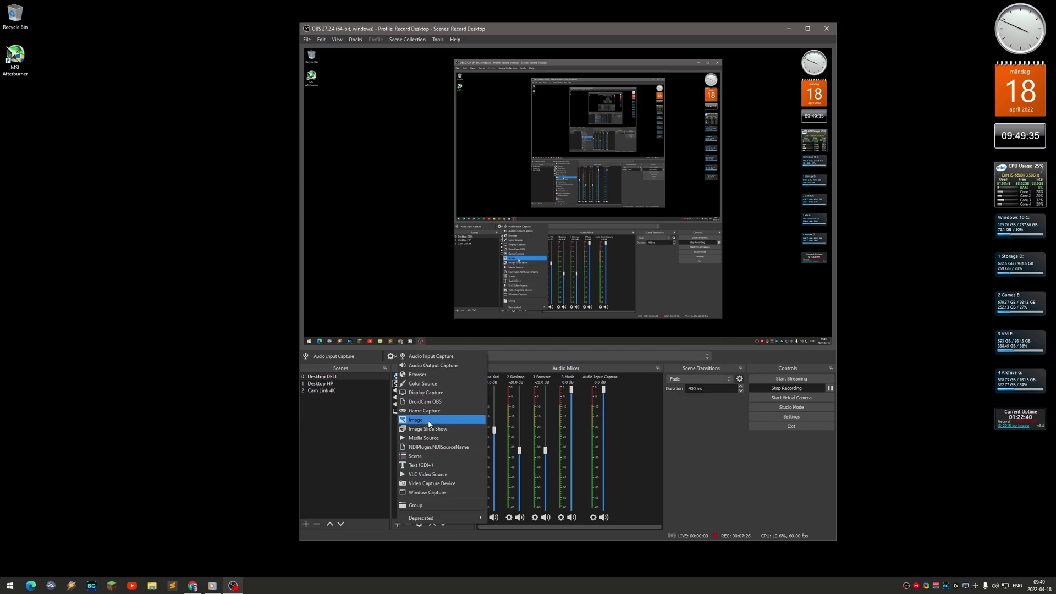
{"action": "left_click", "coordinate": [477, 366]}
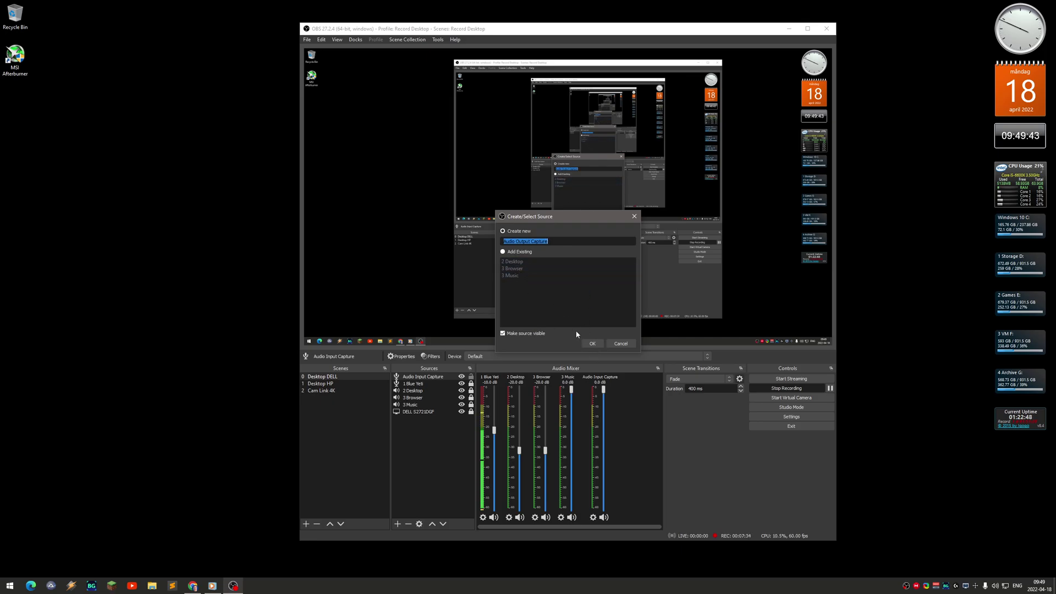
{"action": "left_click", "coordinate": [592, 343]}
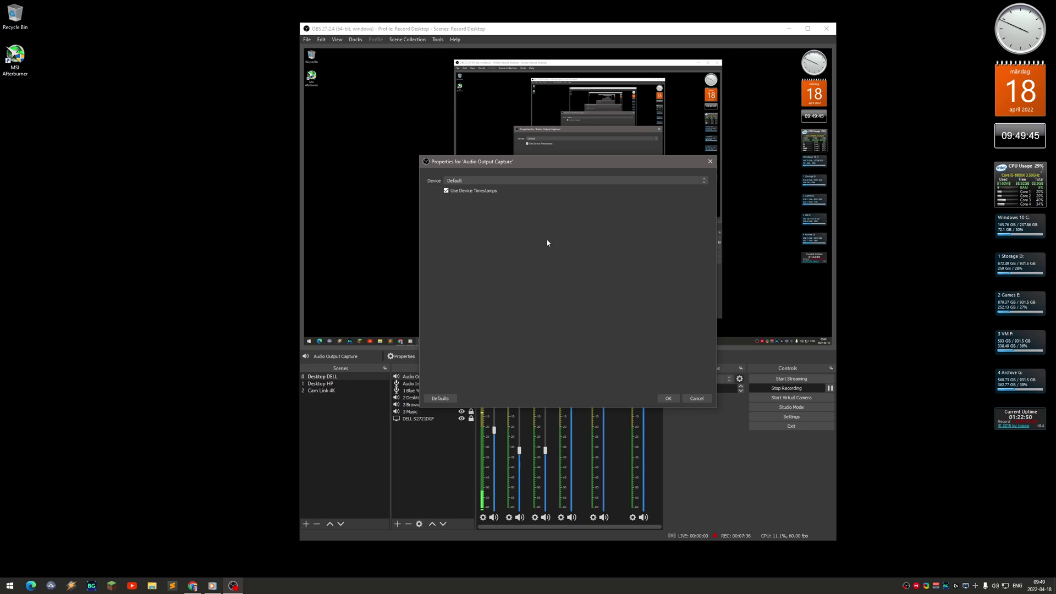
{"action": "left_click", "coordinate": [520, 181]}
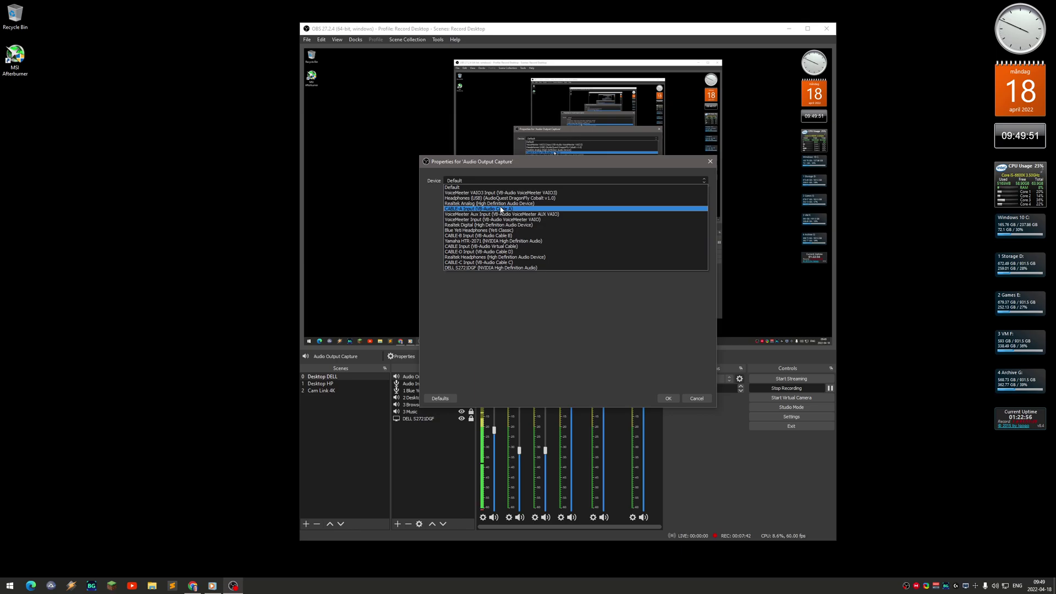
{"action": "left_click", "coordinate": [537, 219]}
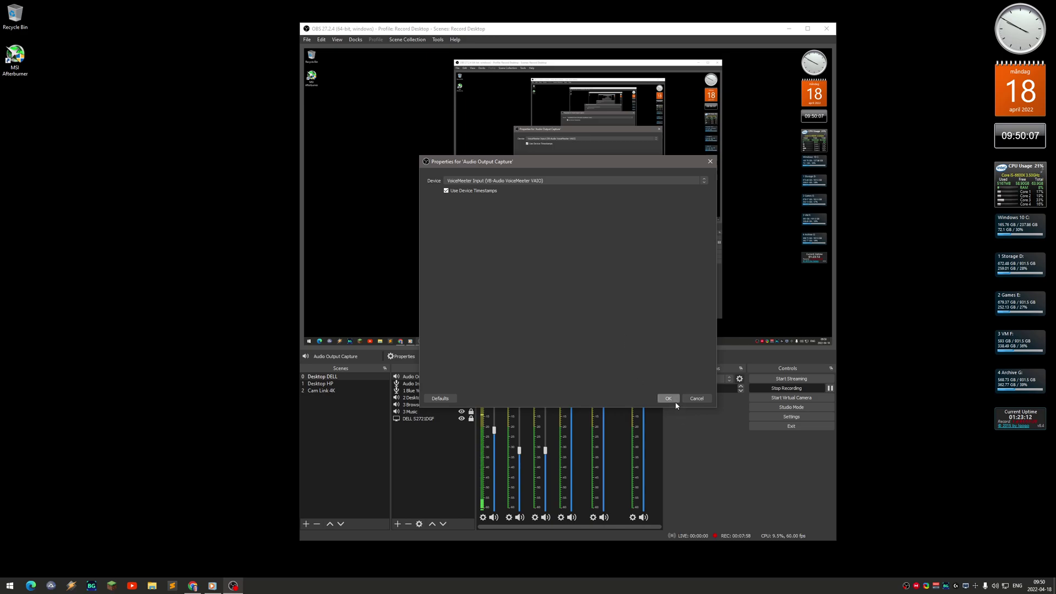
{"action": "left_click", "coordinate": [691, 397]}
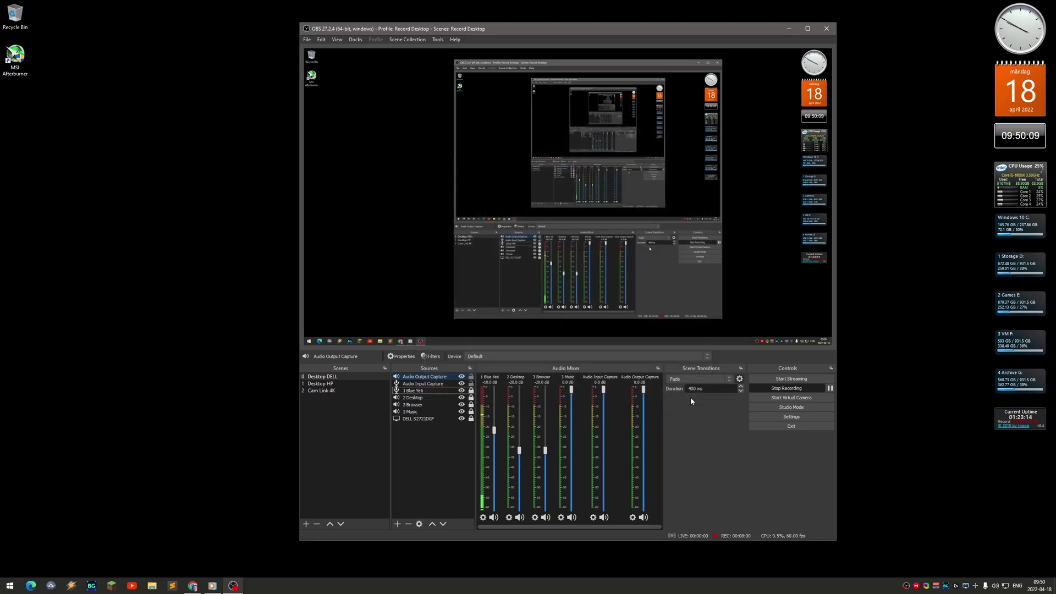
Remove the Audio Output Capture and Audio Input Capture sources from the Desktop DELL scene.
{"action": "left_click", "coordinate": [446, 377]}
{"action": "key", "text": "Delete"}
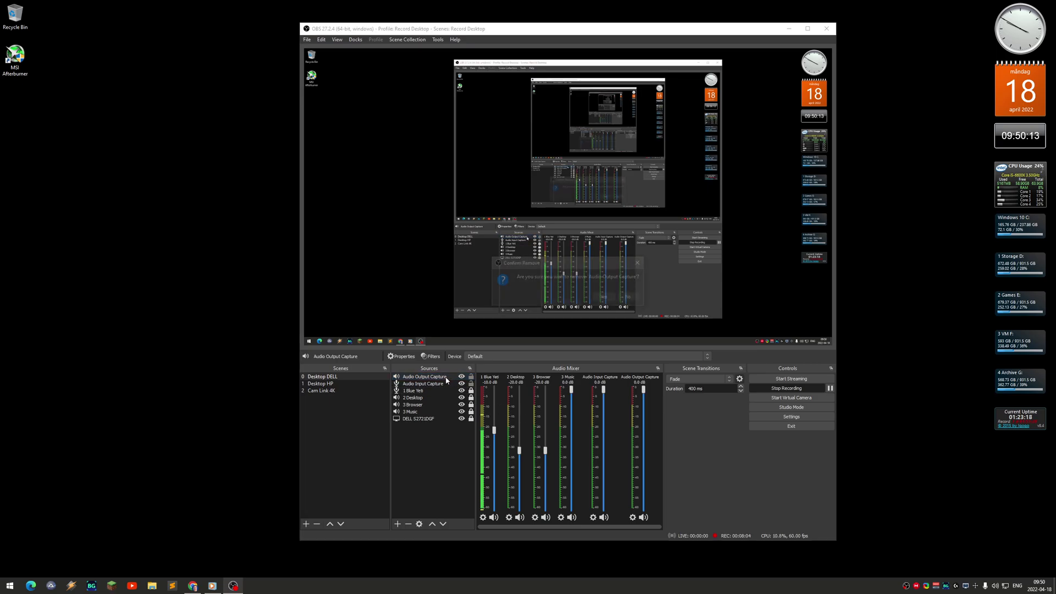
{"action": "key", "text": "Delete"}
{"action": "key", "text": "Return"}
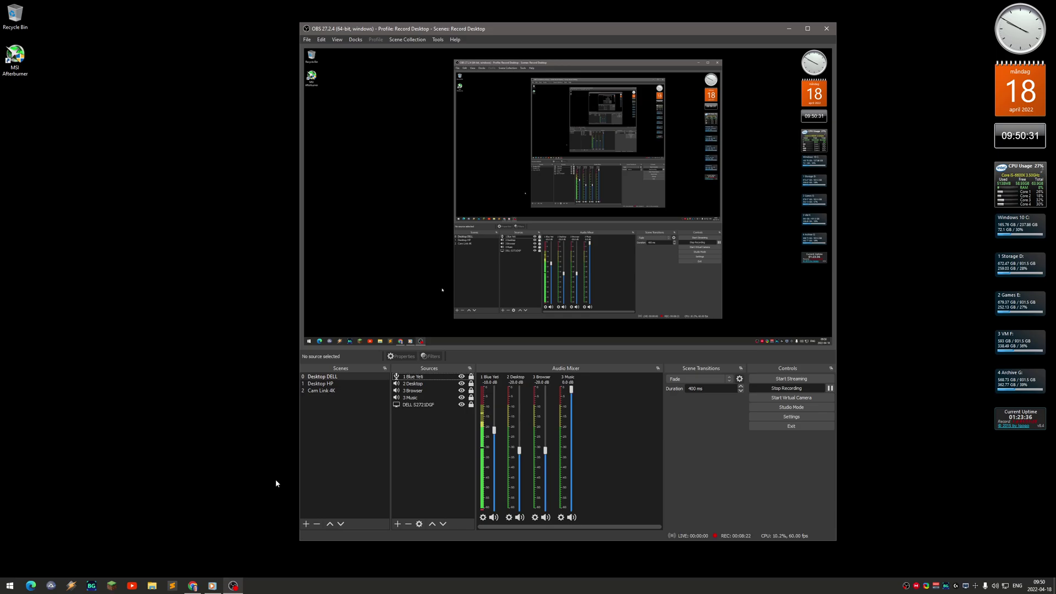
Switch to the media player, place it beside OBS, play the test track while watching the Music meter, and stop playback.
{"action": "left_click", "coordinate": [214, 586]}
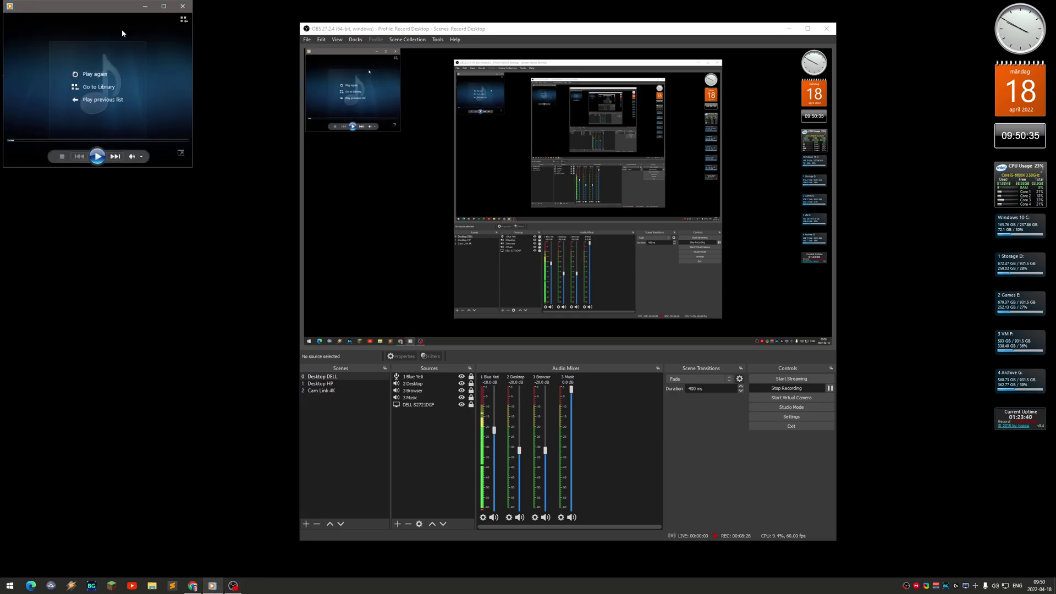
{"action": "left_click_drag", "start_coordinate": [115, 17], "coordinate": [161, 126]}
{"action": "mouse_move", "coordinate": [161, 125]}
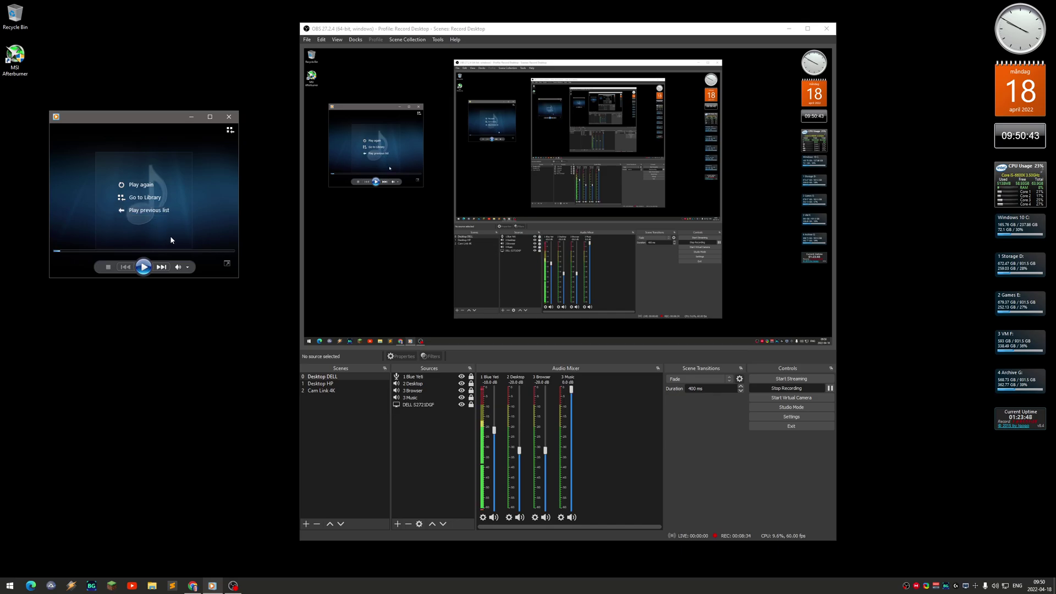
{"action": "left_click", "coordinate": [145, 267]}
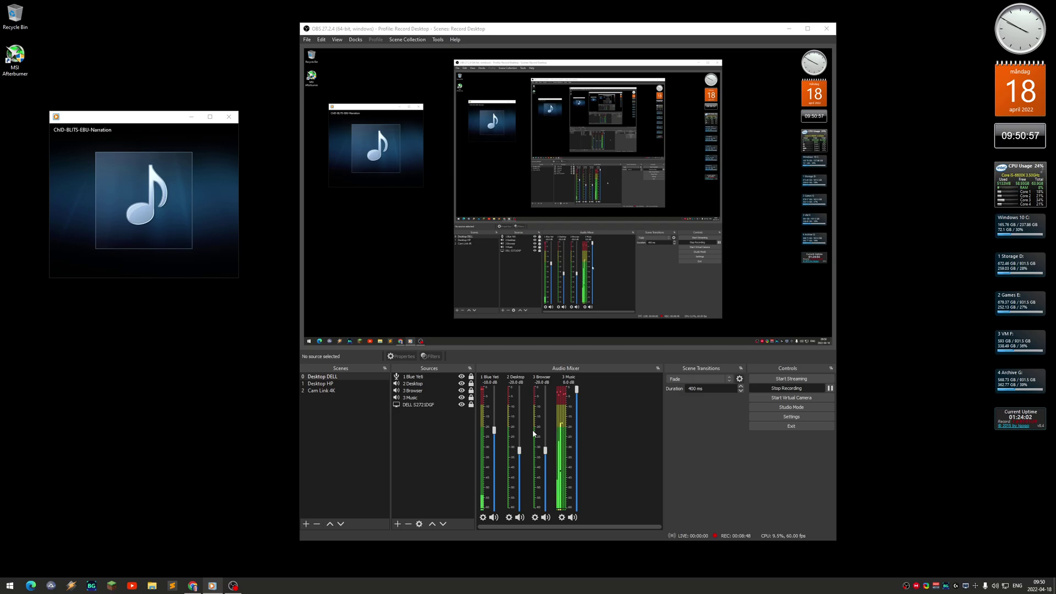
{"action": "left_click", "coordinate": [108, 267]}
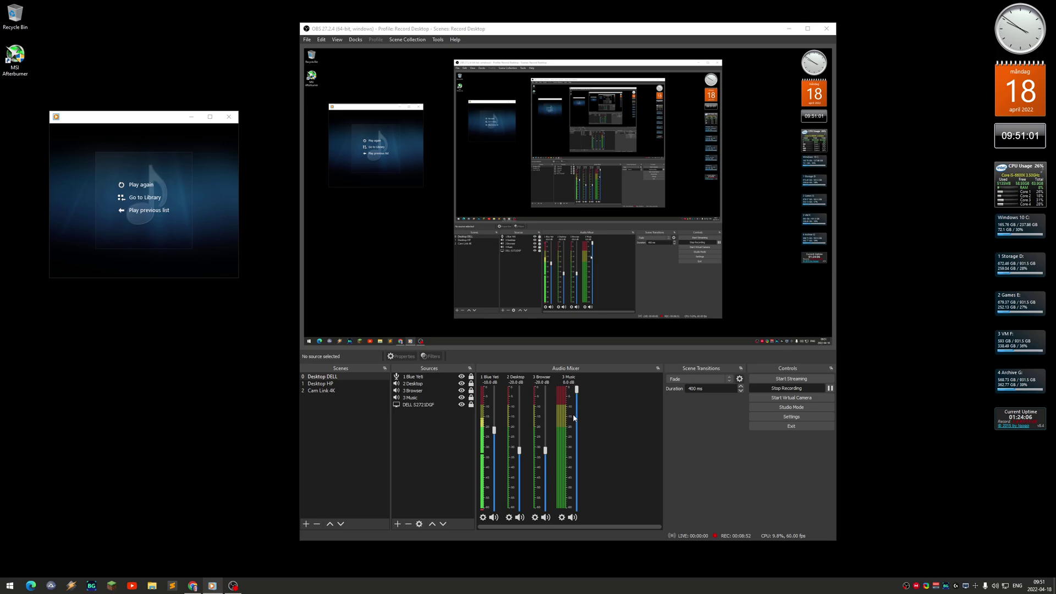
Switch to the browser showing the YouTube search for 5.1 surround sound test.
{"action": "left_click", "coordinate": [192, 586]}
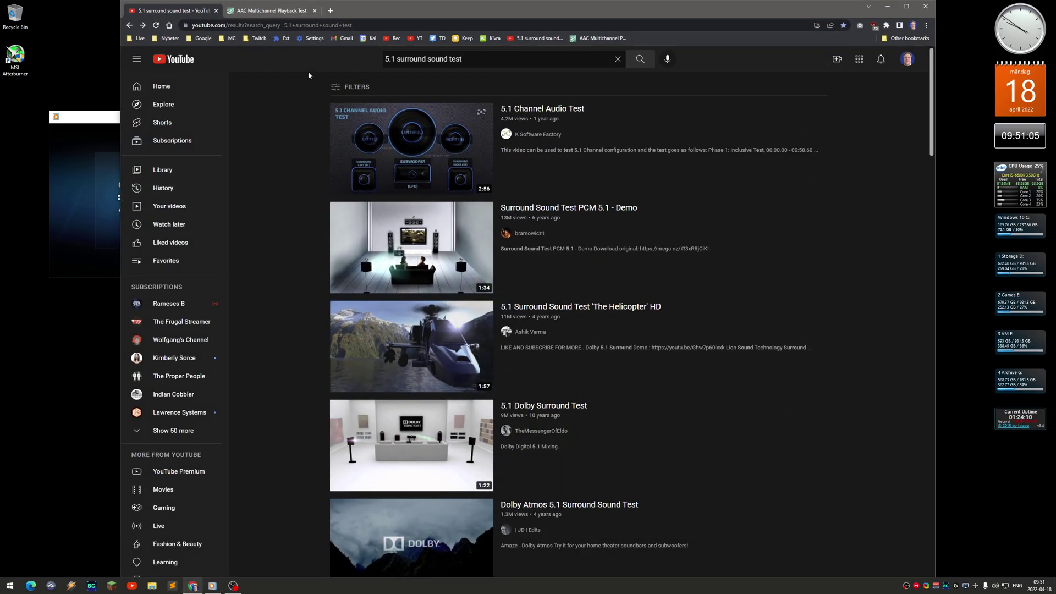